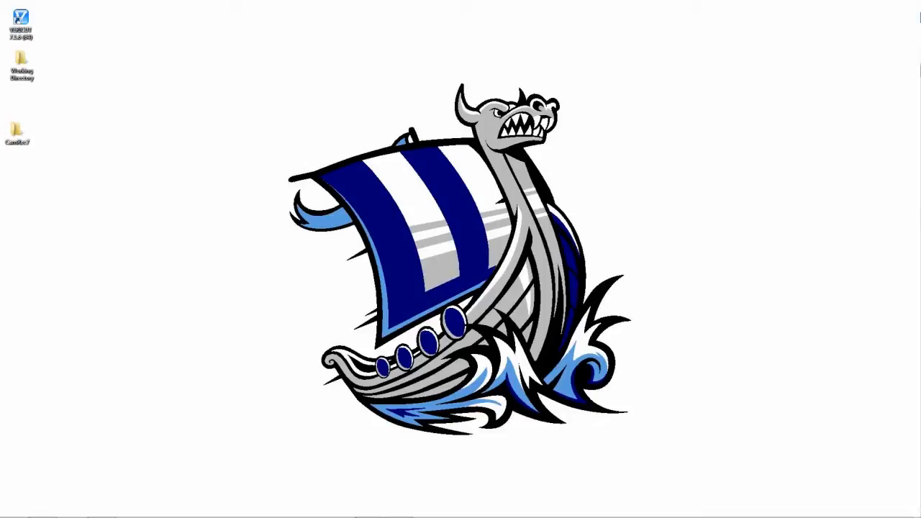
Start VERICUT and set the working directory to the desktop's Working Directory folder.
{"action": "double_click", "coordinate": [22, 26]}
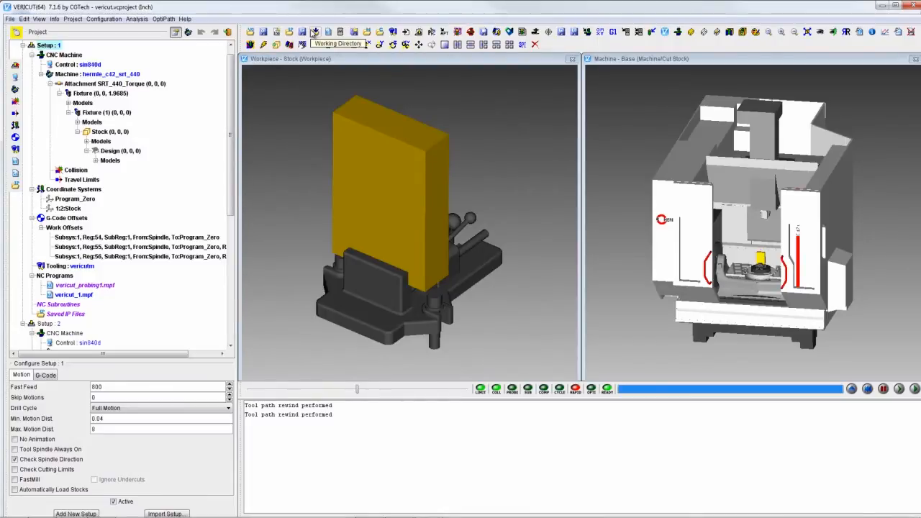
{"action": "left_click", "coordinate": [314, 33]}
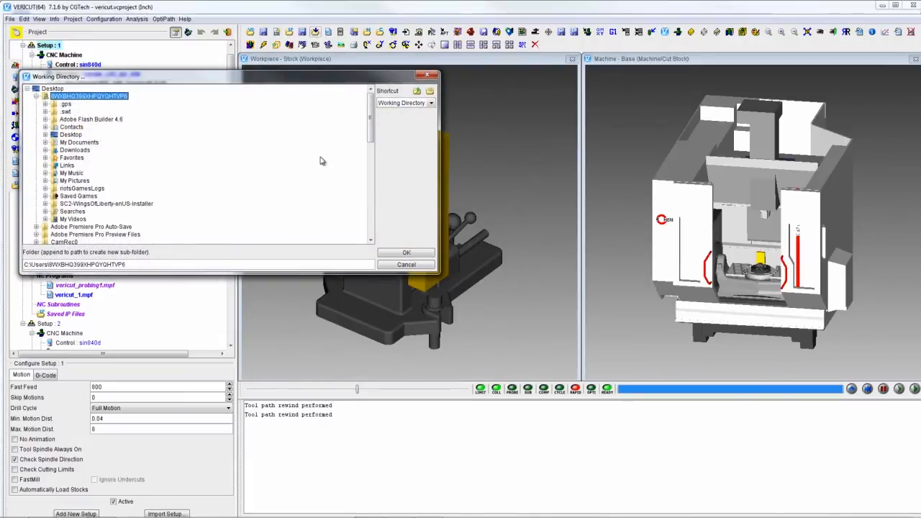
{"action": "scroll", "coordinate": [321, 161], "scroll_direction": "down", "scroll_amount": 3}
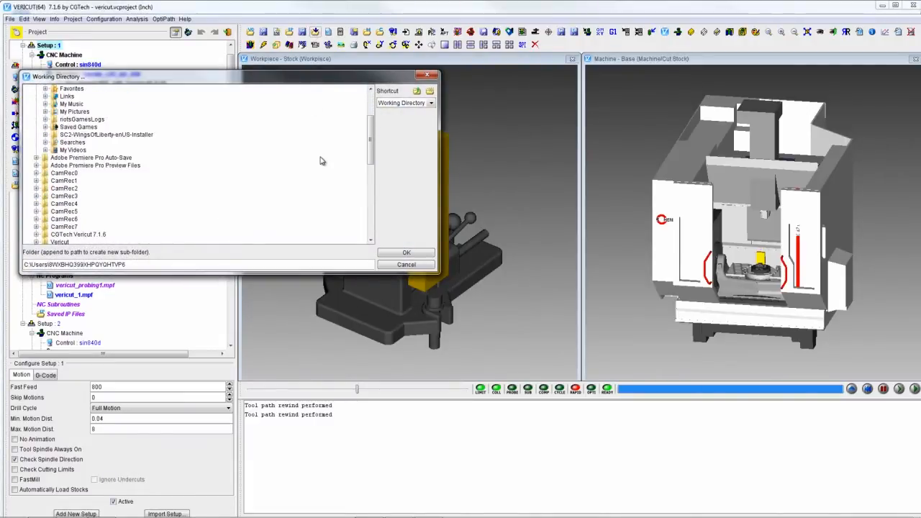
{"action": "scroll", "coordinate": [322, 161], "scroll_direction": "down", "scroll_amount": 3}
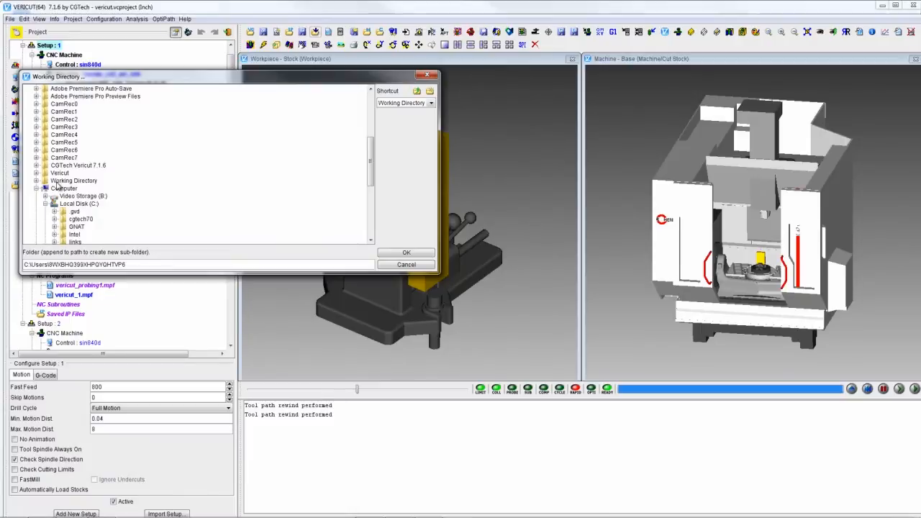
{"action": "left_click", "coordinate": [61, 181]}
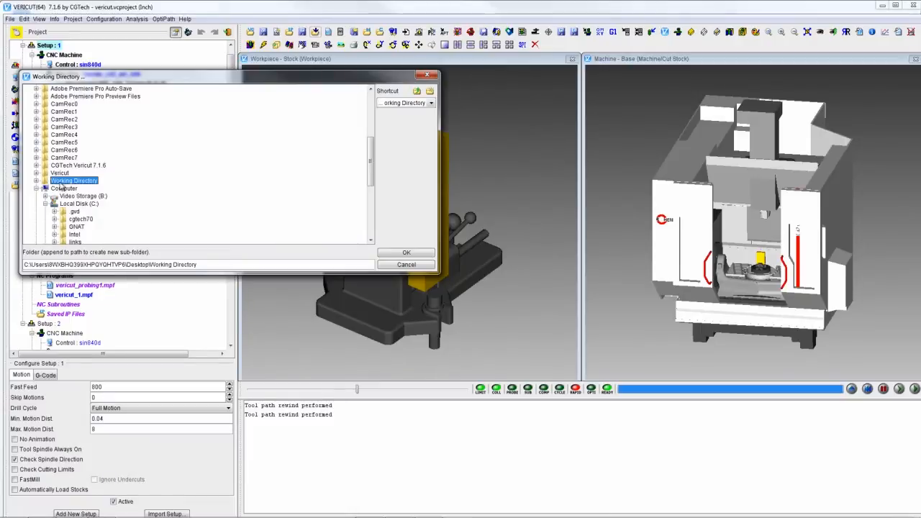
{"action": "left_click", "coordinate": [394, 253]}
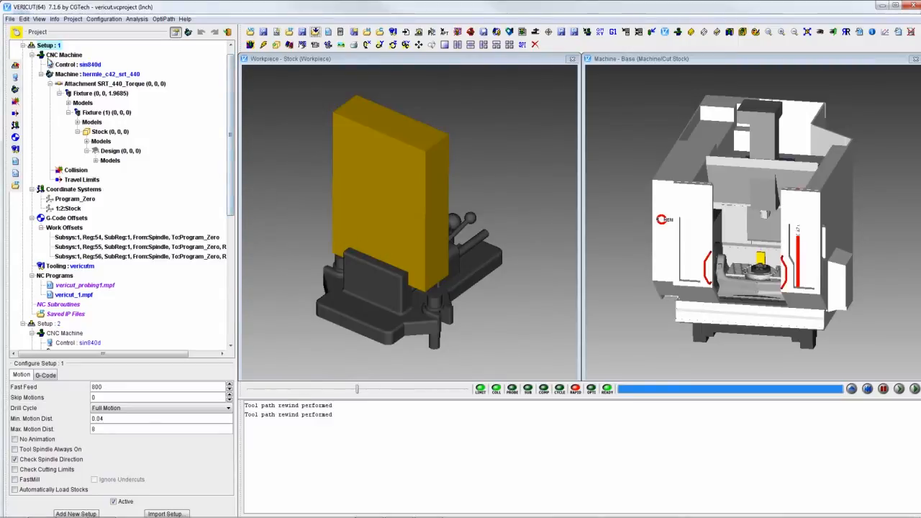
Open the haas_minimill_vericut_template project from the working directory.
{"action": "left_click", "coordinate": [10, 19]}
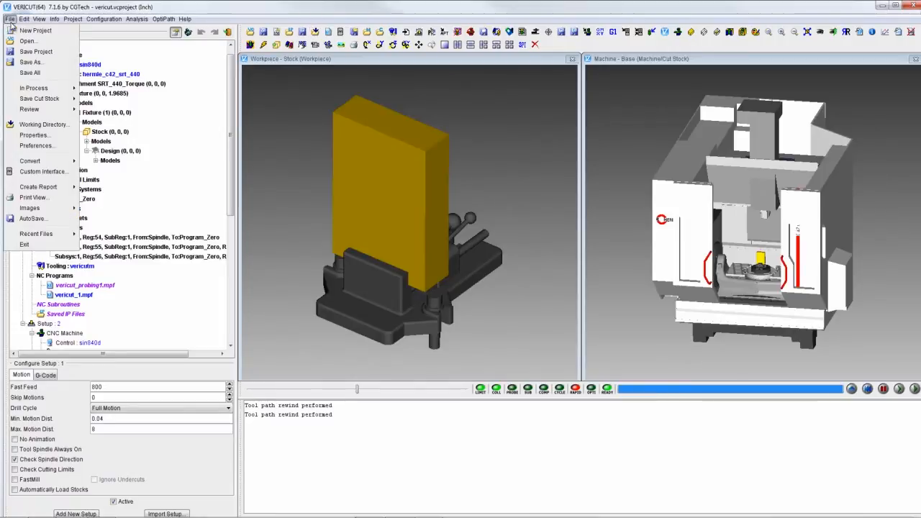
{"action": "left_click", "coordinate": [26, 41]}
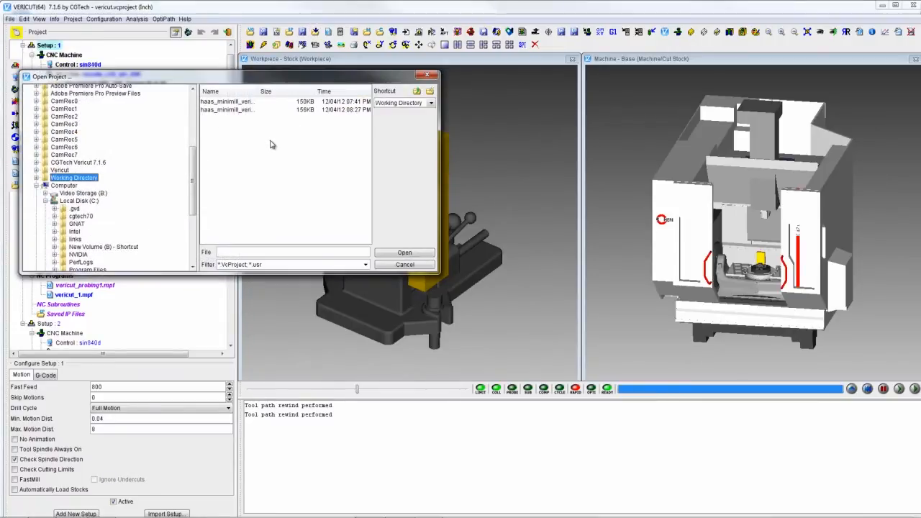
{"action": "left_click", "coordinate": [250, 102]}
{"action": "left_click", "coordinate": [388, 256]}
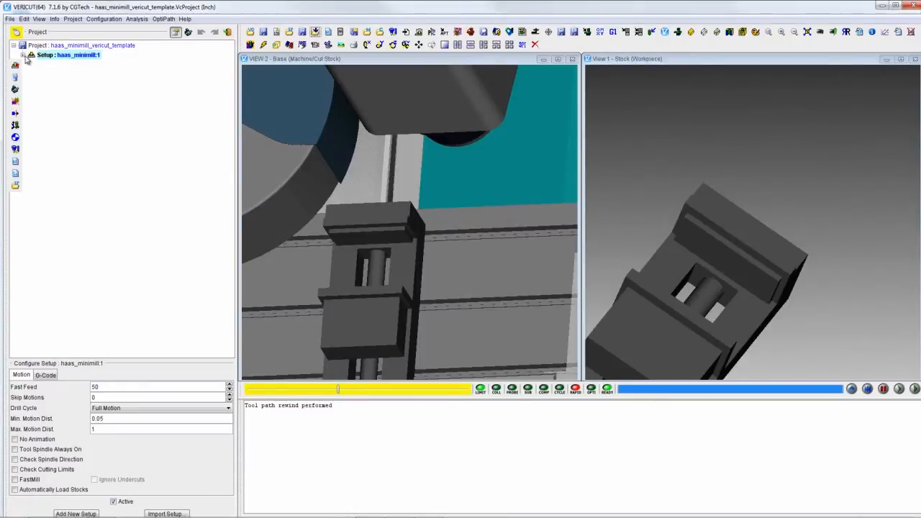
Expand the haas_minimill setup to examine its machine attachments, fixture models and G-code work offsets.
{"action": "left_click", "coordinate": [24, 56]}
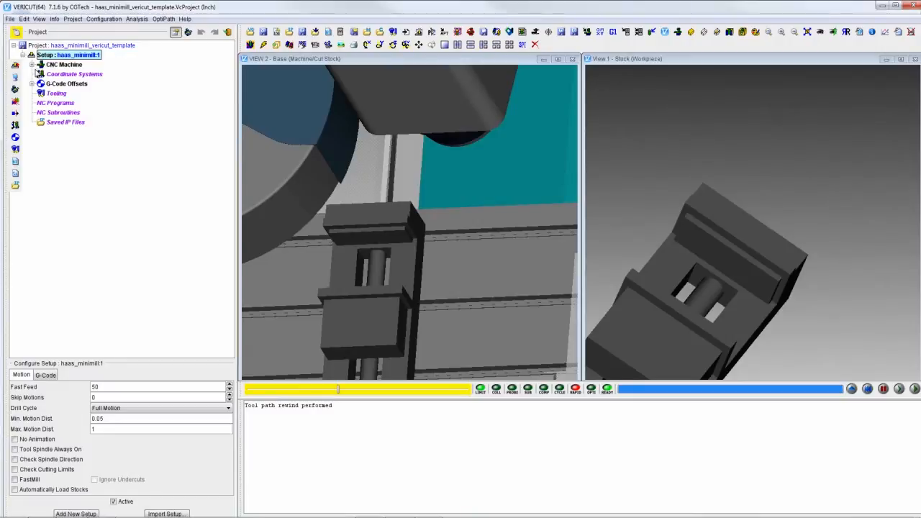
{"action": "left_click", "coordinate": [32, 64]}
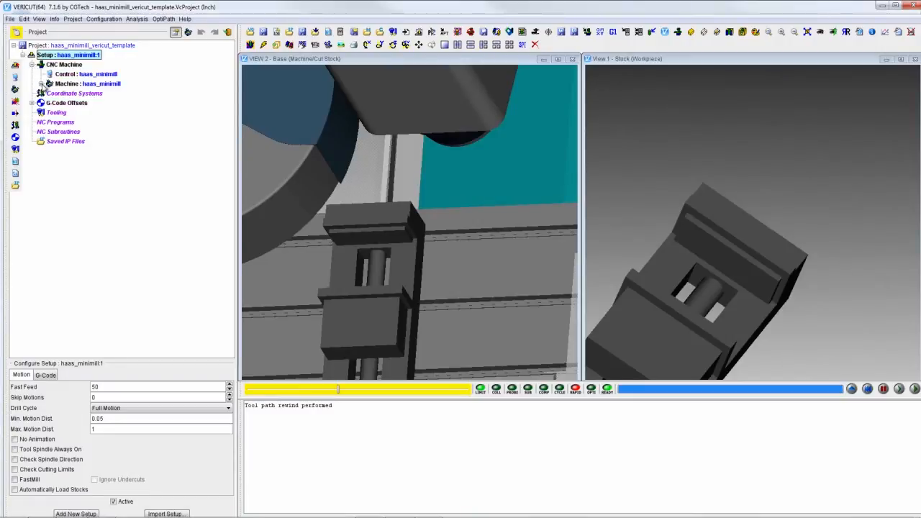
{"action": "left_click", "coordinate": [41, 83]}
{"action": "left_click", "coordinate": [49, 94]}
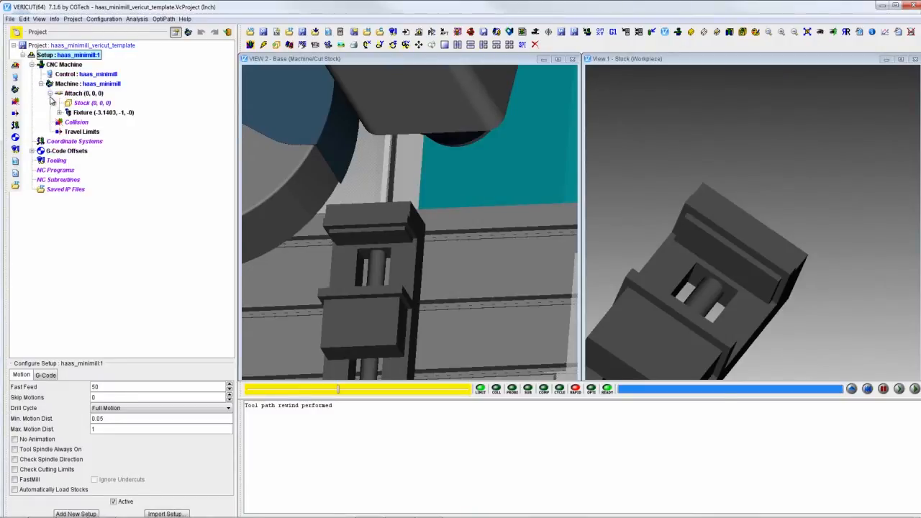
{"action": "left_click", "coordinate": [59, 113]}
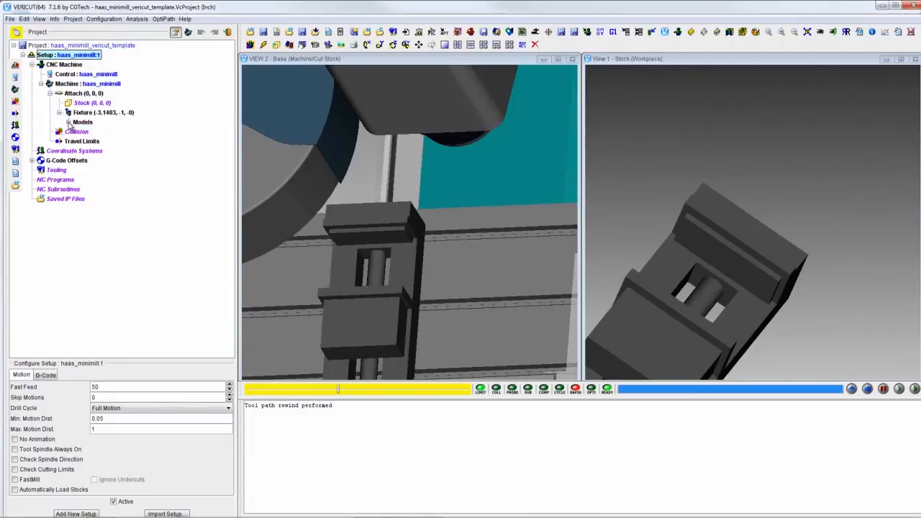
{"action": "left_click", "coordinate": [69, 123]}
{"action": "left_click", "coordinate": [32, 170]}
{"action": "left_click", "coordinate": [41, 180]}
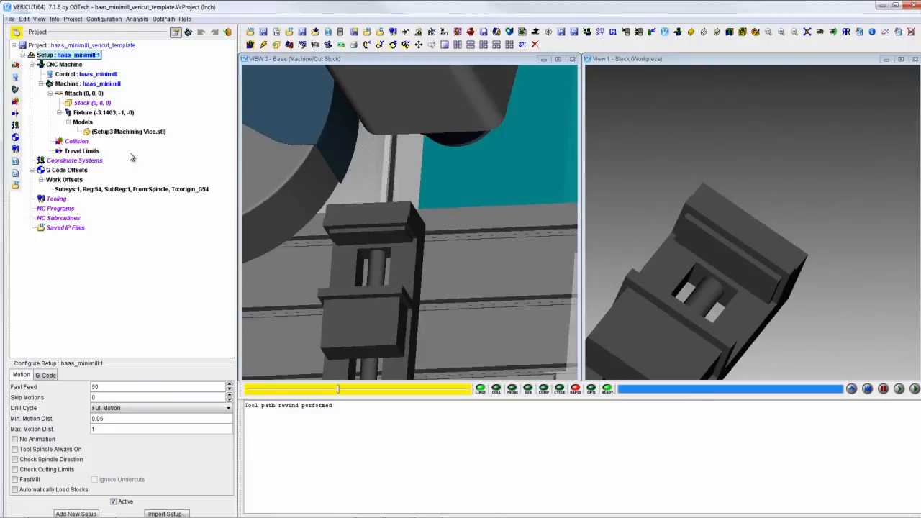
Add the ClockFace.stl model file to the Stock component, with outward normals and inch units.
{"action": "left_click", "coordinate": [96, 104]}
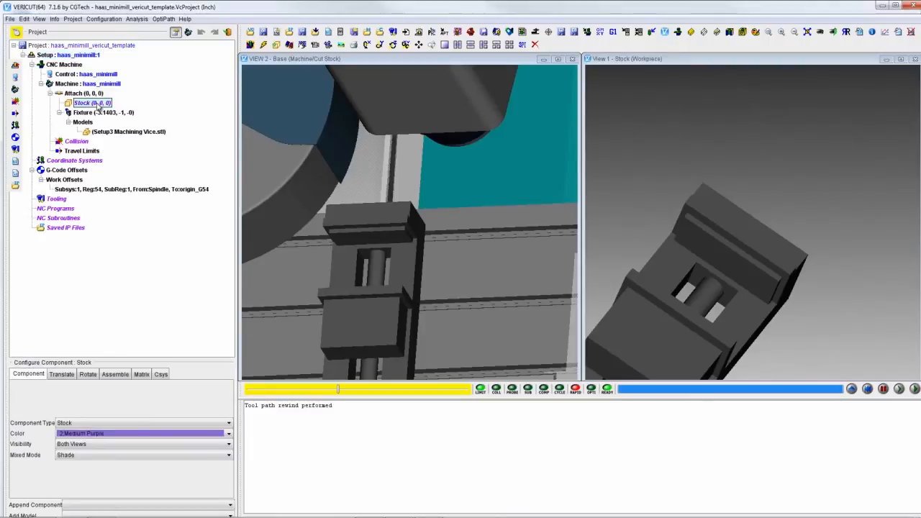
{"action": "right_click", "coordinate": [97, 104]}
{"action": "mouse_move", "coordinate": [145, 190]}
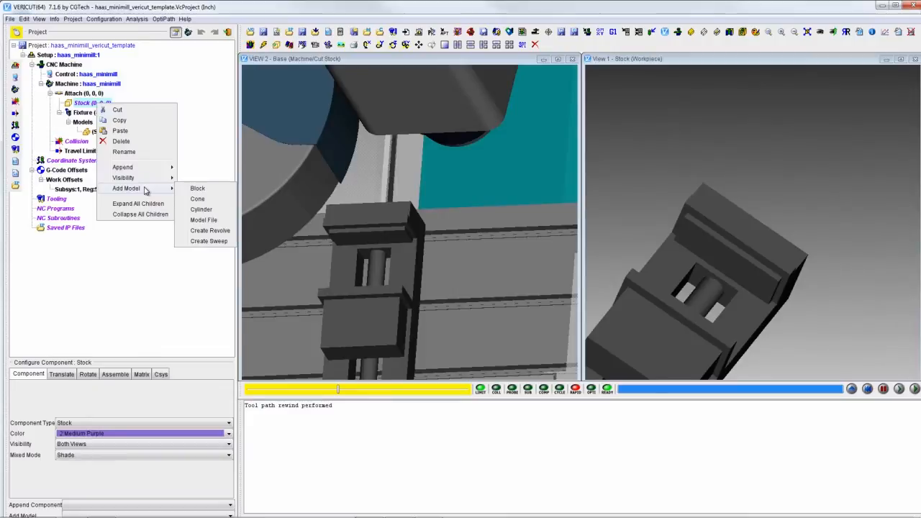
{"action": "left_click", "coordinate": [196, 221]}
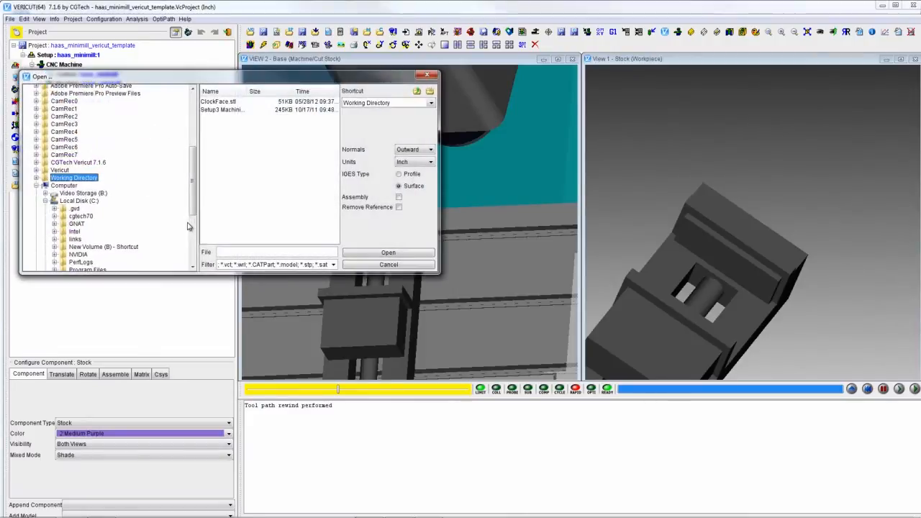
{"action": "left_click", "coordinate": [243, 104]}
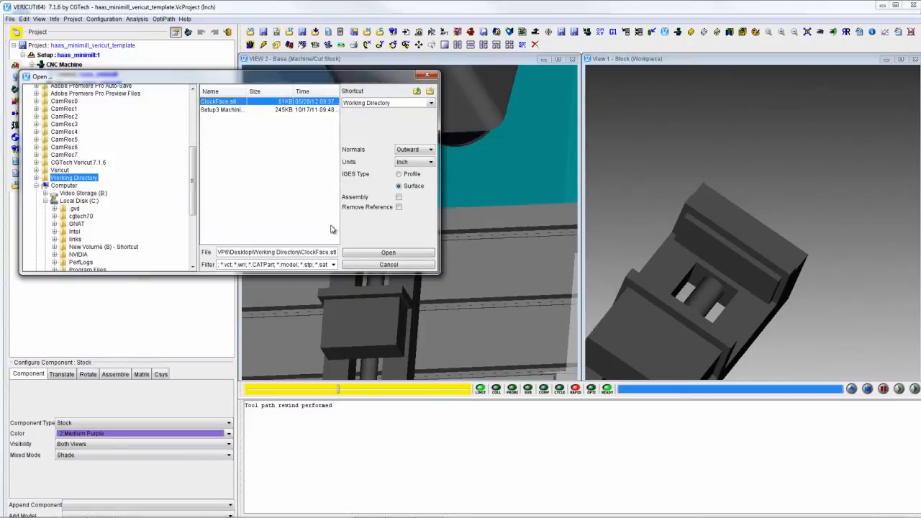
{"action": "left_click", "coordinate": [355, 254]}
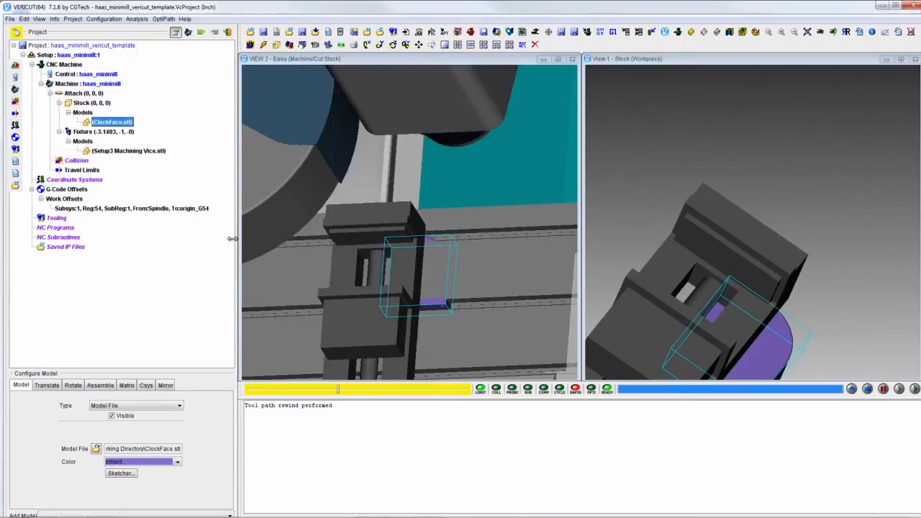
Mate the ClockFace stock's flat side face to the vise's fixed jaw face with offset 0 as the first constraint.
{"action": "middle_click_drag", "start_coordinate": [840, 313], "coordinate": [854, 218]}
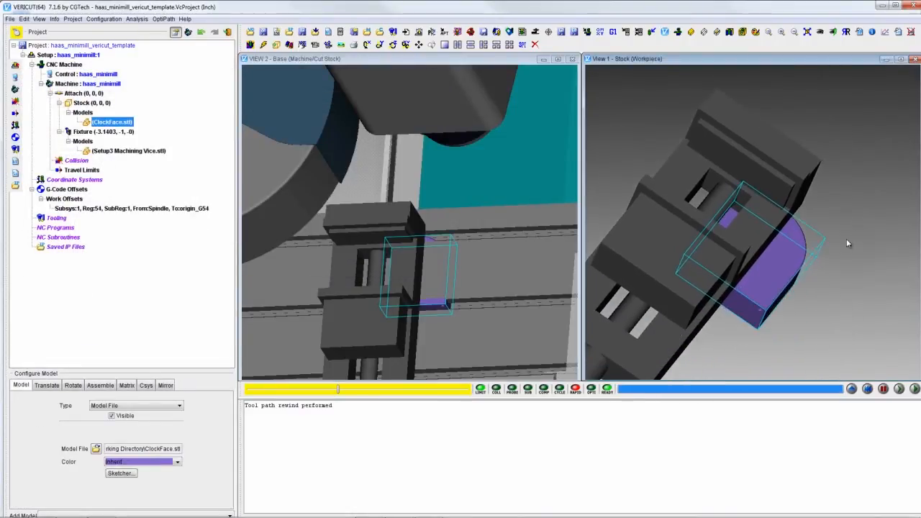
{"action": "left_click", "coordinate": [100, 386]}
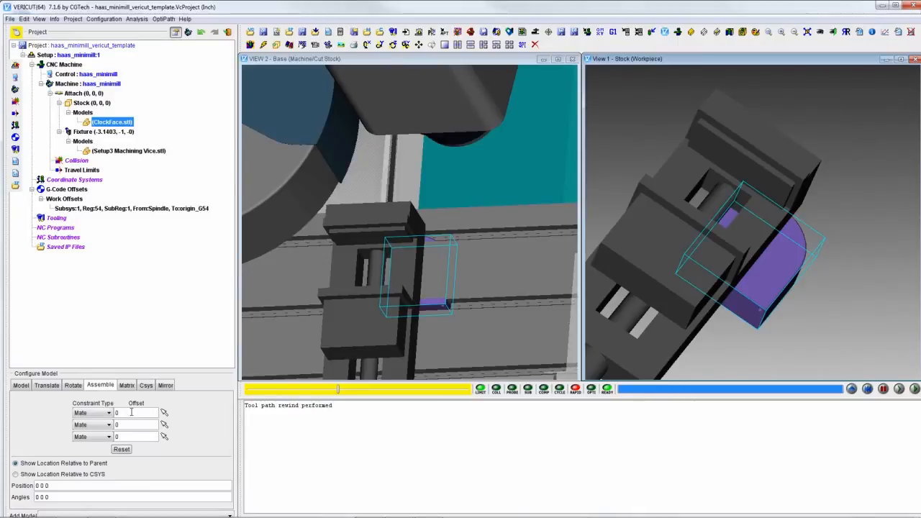
{"action": "double_click", "coordinate": [132, 412]}
{"action": "left_click", "coordinate": [164, 414]}
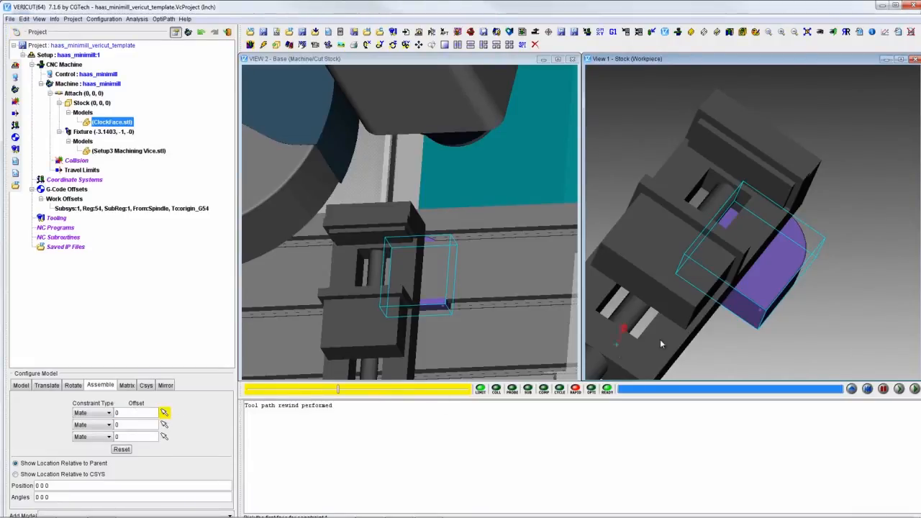
{"action": "left_click", "coordinate": [787, 292]}
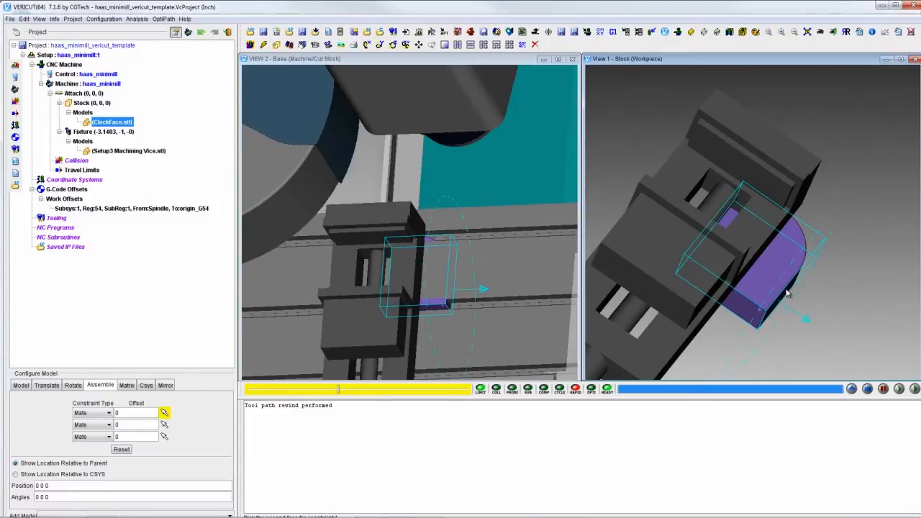
{"action": "left_click", "coordinate": [781, 173]}
Mate the stock's bottom face to the ledge of the vise's fixed jaw with offset 0 as the second constraint.
{"action": "middle_click_drag", "start_coordinate": [819, 349], "coordinate": [776, 210]}
{"action": "left_click", "coordinate": [796, 309]}
{"action": "middle_click_drag", "start_coordinate": [792, 303], "coordinate": [792, 348]}
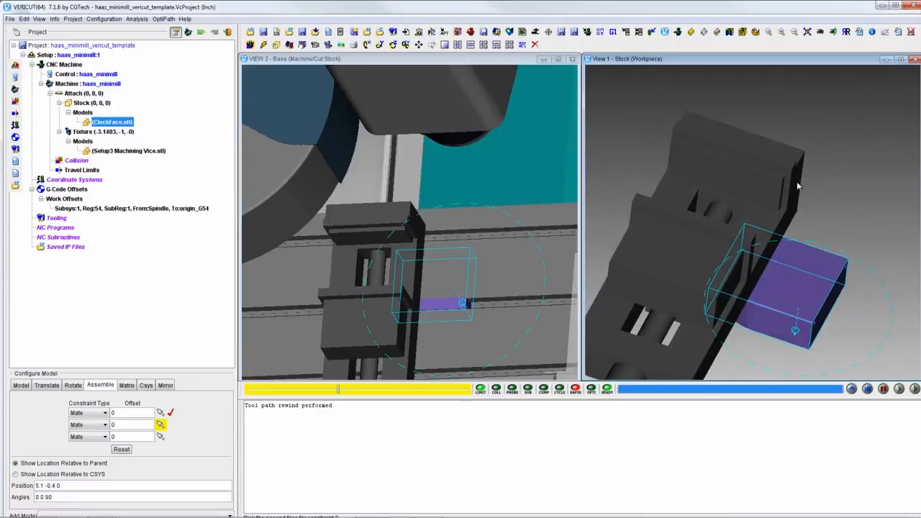
{"action": "left_click", "coordinate": [776, 175]}
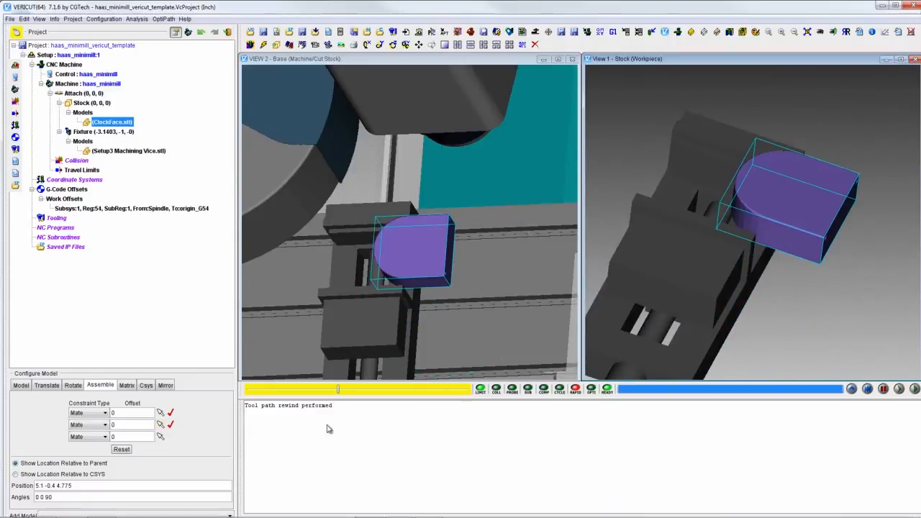
Set the third constraint to Align and align the stock's flat end face with the vise's side face at offset 0.
{"action": "left_click", "coordinate": [90, 437]}
{"action": "left_click", "coordinate": [78, 455]}
{"action": "left_click", "coordinate": [160, 437]}
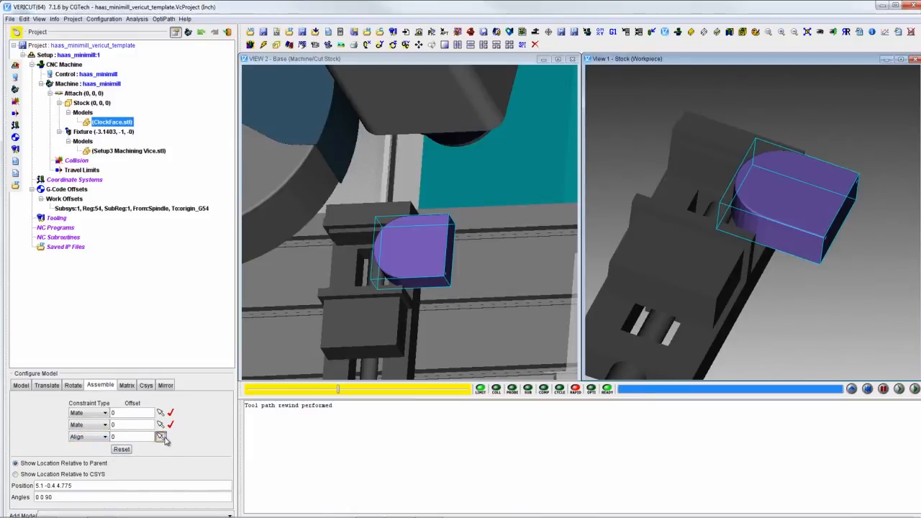
{"action": "left_click", "coordinate": [844, 232]}
{"action": "left_click_drag", "start_coordinate": [806, 320], "coordinate": [758, 319], "text": "ctrl"}
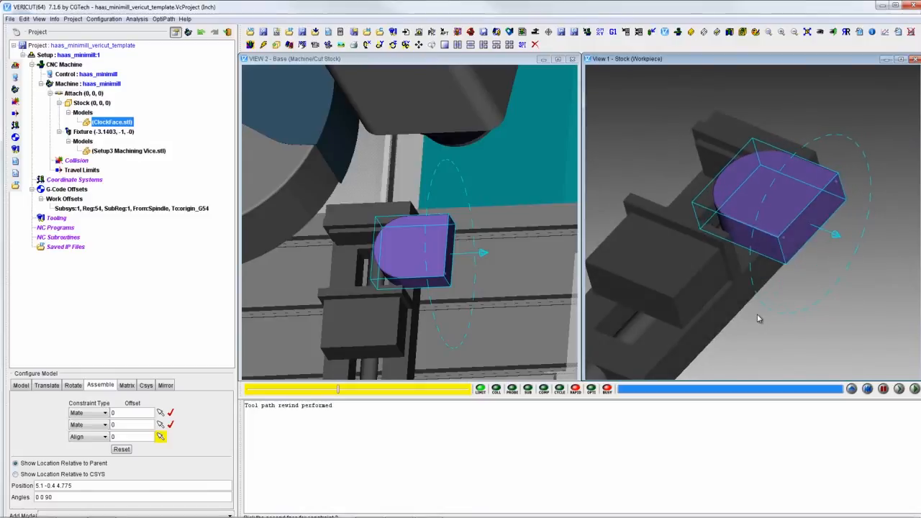
{"action": "left_click", "coordinate": [735, 254]}
{"action": "left_click_drag", "start_coordinate": [736, 253], "coordinate": [838, 324], "text": "ctrl"}
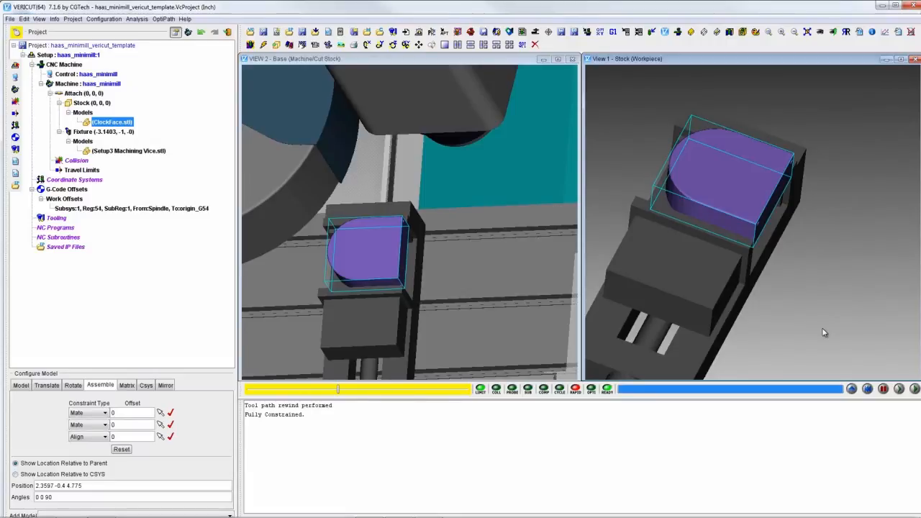
Add a coordinate system at the stock's top back corner (2.3597 3.45 4.775) and make it the active one.
{"action": "left_click", "coordinate": [74, 180]}
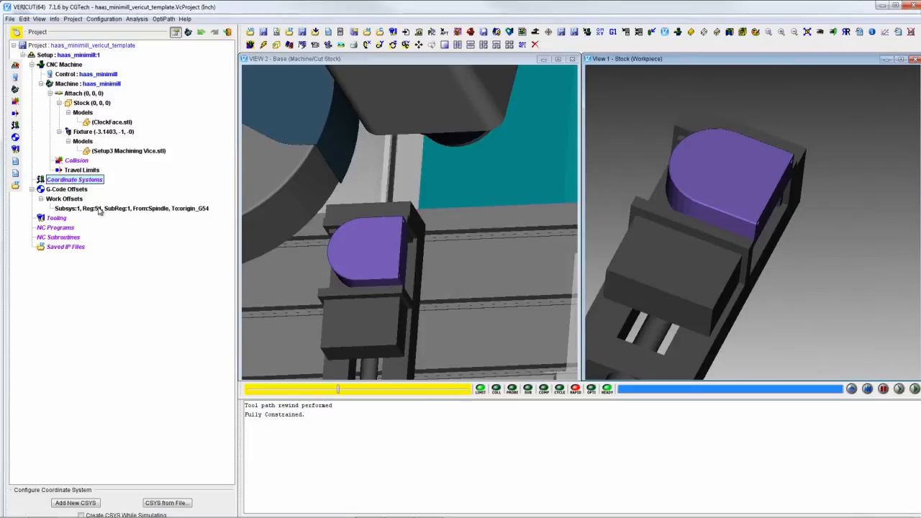
{"action": "left_click", "coordinate": [95, 503]}
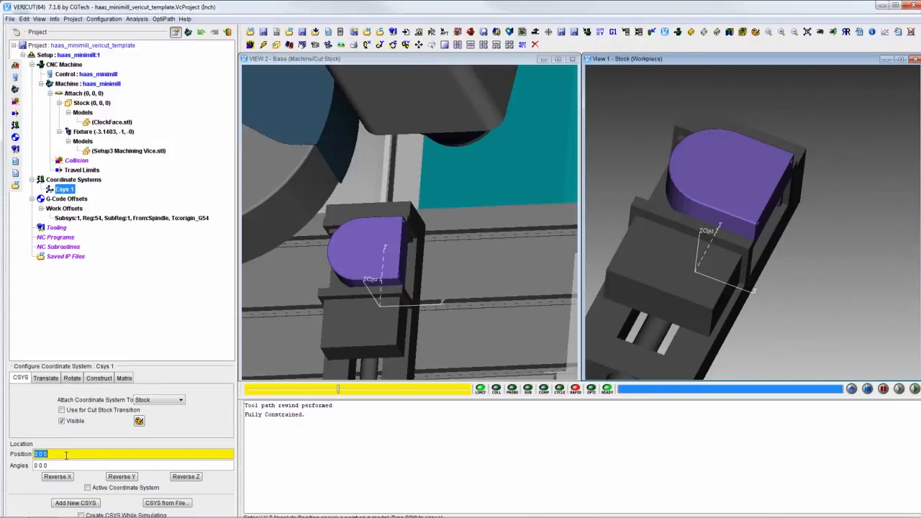
{"action": "left_click", "coordinate": [789, 161]}
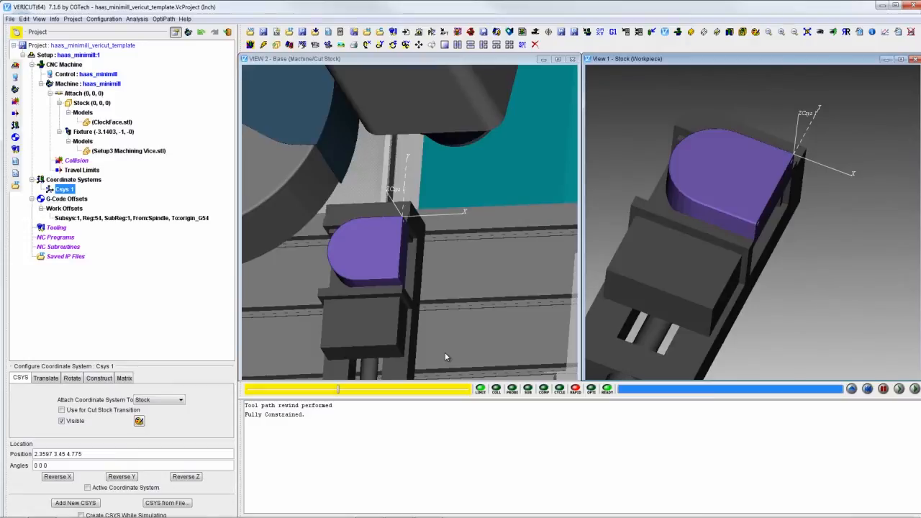
{"action": "left_click", "coordinate": [88, 488]}
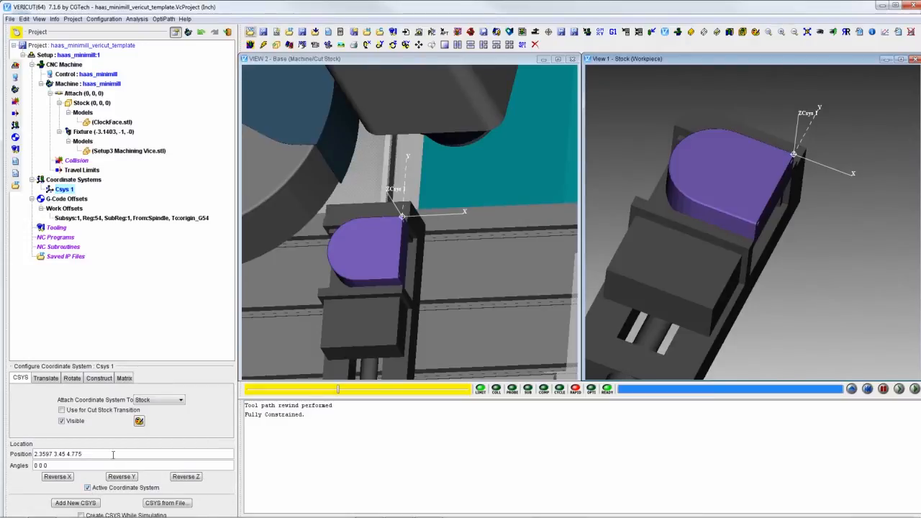
Set the register 54 work offset's To location to the CSYS Origin of Csys 1.
{"action": "left_click", "coordinate": [79, 219]}
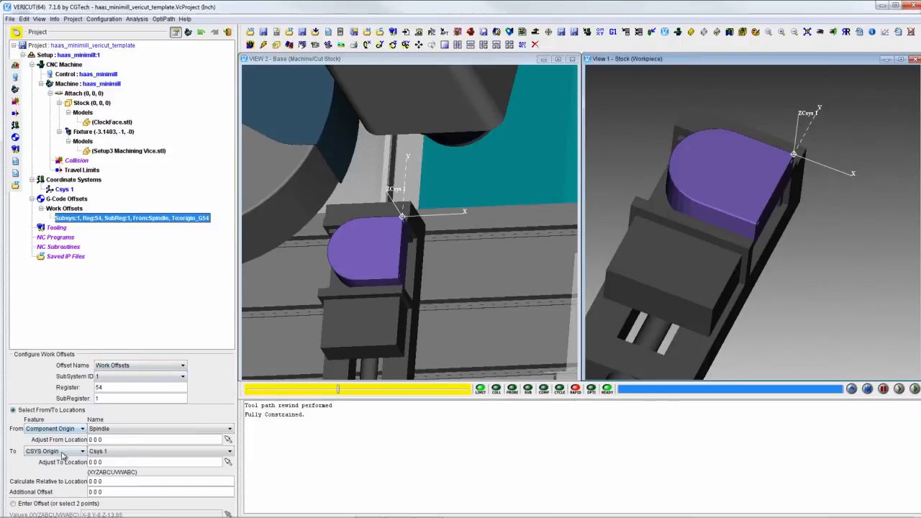
{"action": "left_click", "coordinate": [63, 451]}
{"action": "left_click", "coordinate": [50, 461]}
{"action": "left_click", "coordinate": [64, 451]}
{"action": "left_click", "coordinate": [41, 470]}
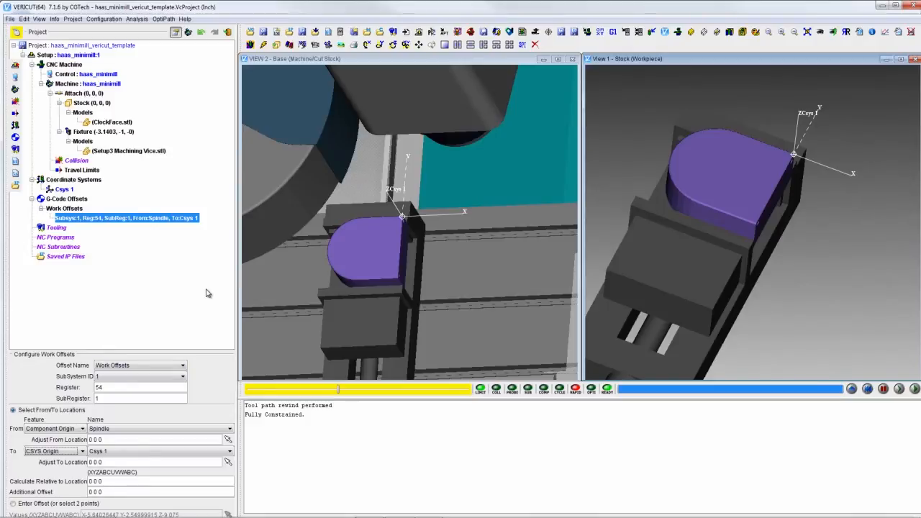
Load the tool library 322 project tooling.tls from the Working Directory into the project's tooling.
{"action": "left_click", "coordinate": [58, 229]}
{"action": "right_click", "coordinate": [59, 230]}
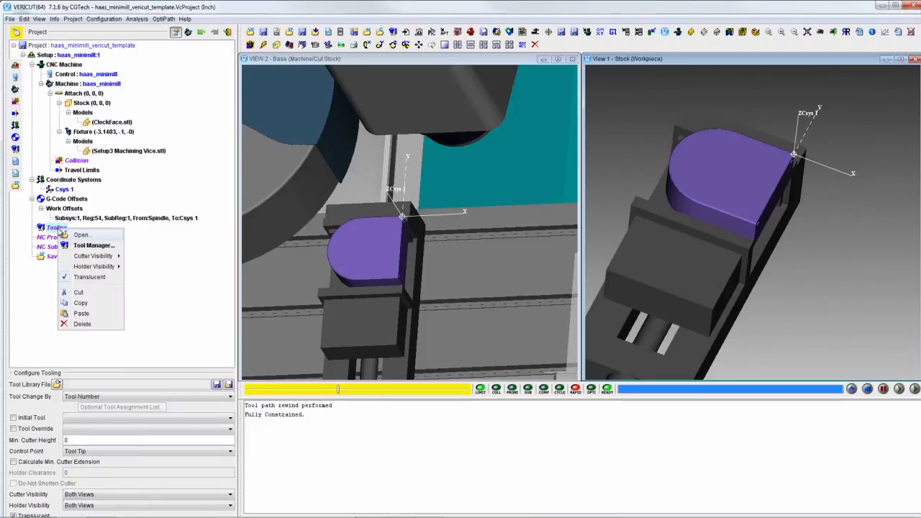
{"action": "left_click", "coordinate": [78, 235]}
{"action": "left_click", "coordinate": [257, 102]}
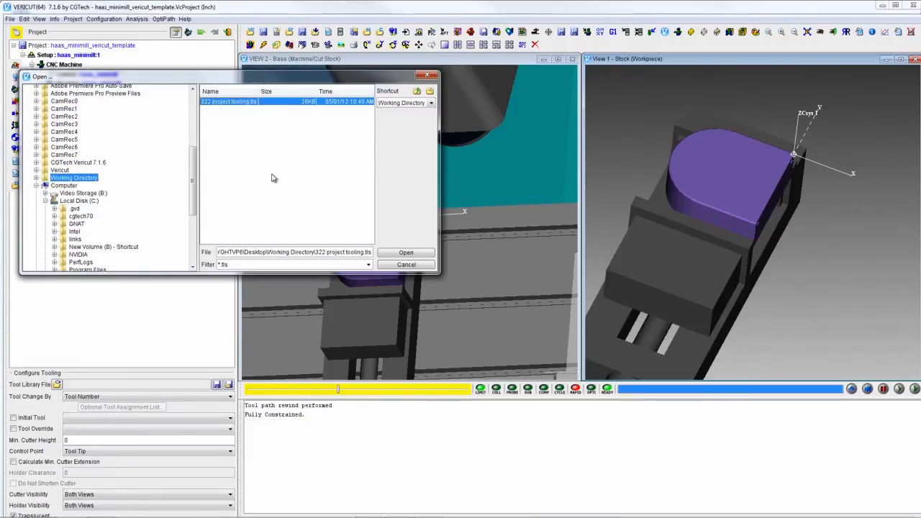
{"action": "left_click", "coordinate": [387, 253]}
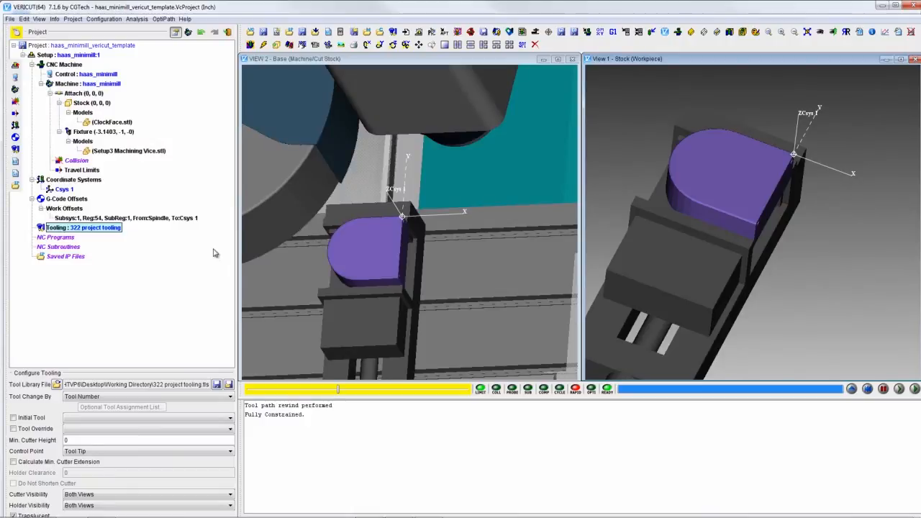
Add Clock FAce.txt from the Working Directory as the NC program and open its code in the text editor.
{"action": "left_click", "coordinate": [61, 240]}
{"action": "right_click", "coordinate": [61, 243]}
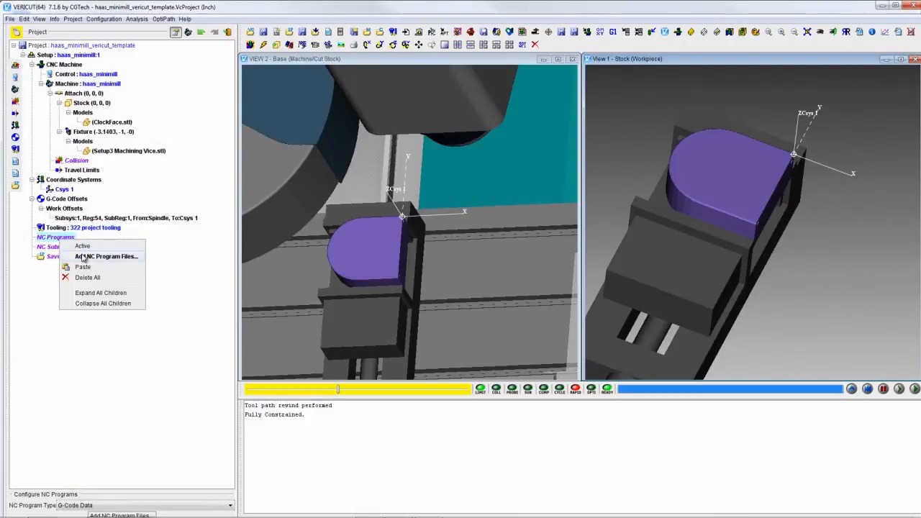
{"action": "left_click", "coordinate": [94, 256]}
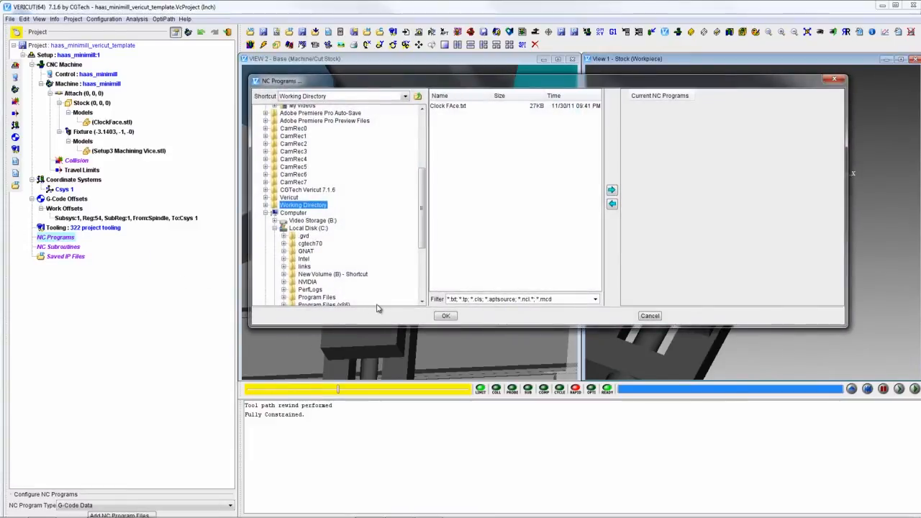
{"action": "left_click", "coordinate": [595, 299]}
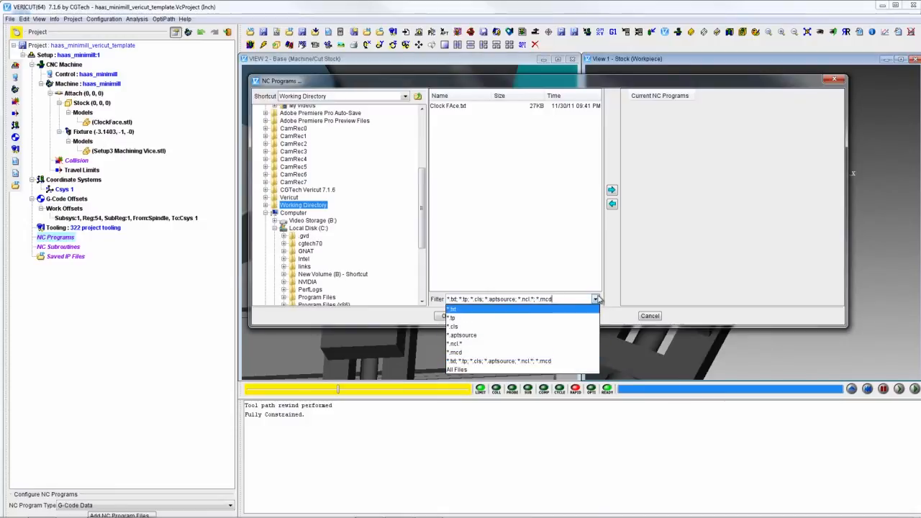
{"action": "left_click", "coordinate": [596, 299]}
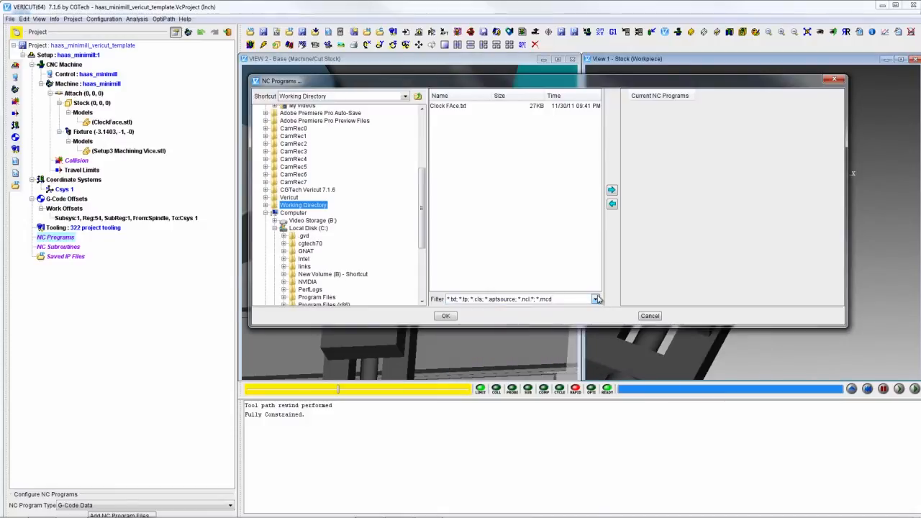
{"action": "left_click", "coordinate": [460, 107]}
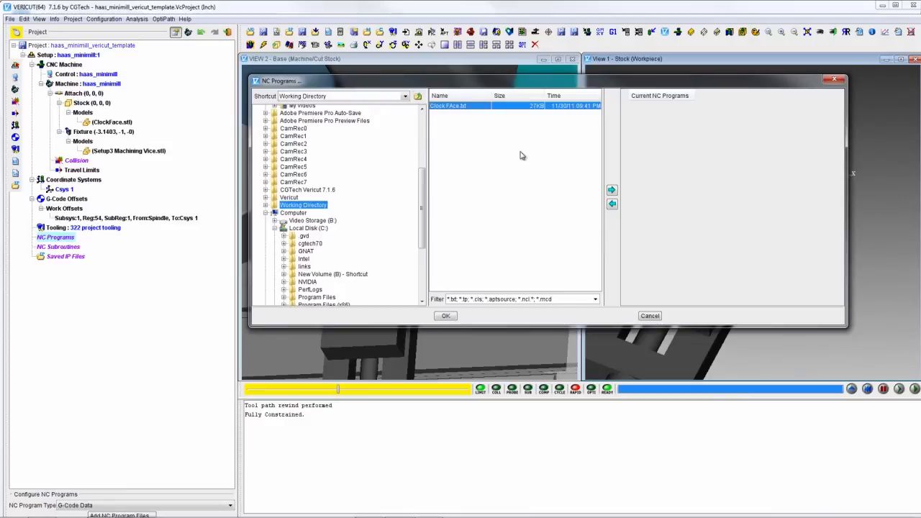
{"action": "left_click", "coordinate": [611, 190]}
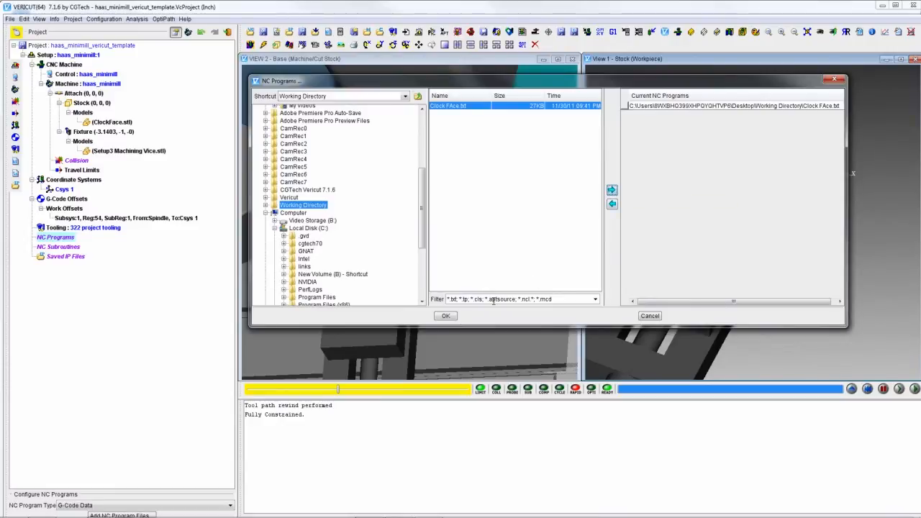
{"action": "left_click", "coordinate": [445, 316]}
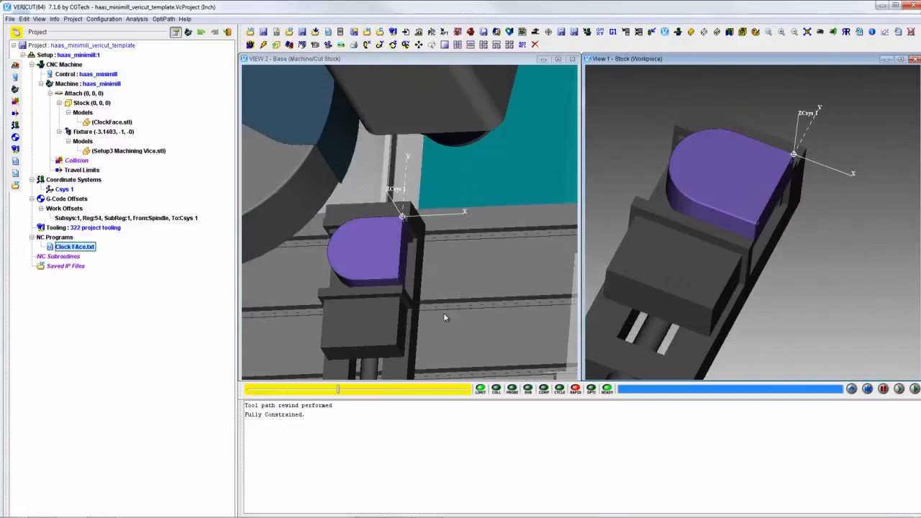
{"action": "right_click", "coordinate": [90, 251]}
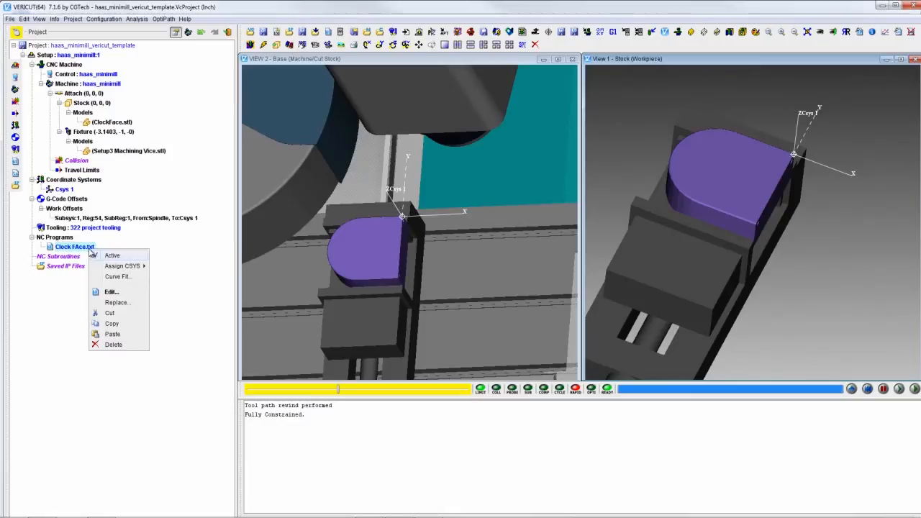
{"action": "left_click", "coordinate": [110, 292]}
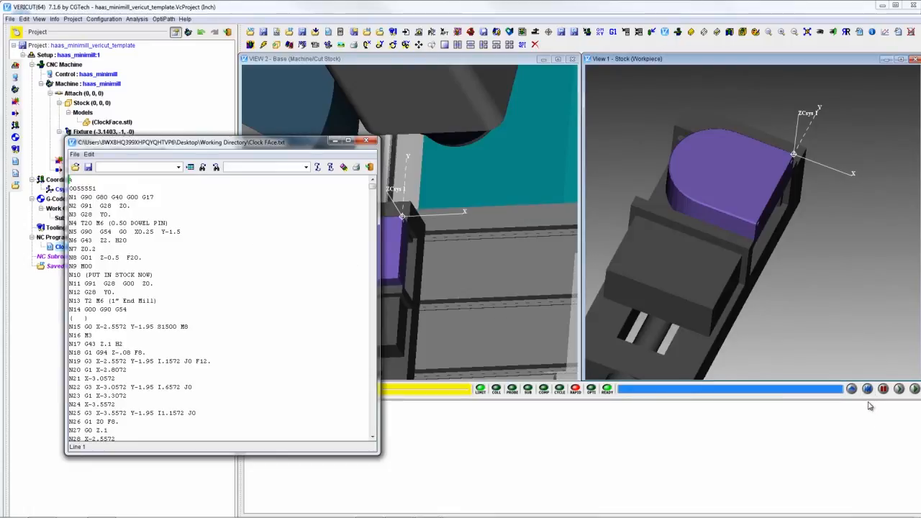
Set the simulation to start at line number 1 of Clock FAce.txt and stop at End.
{"action": "right_click", "coordinate": [914, 390]}
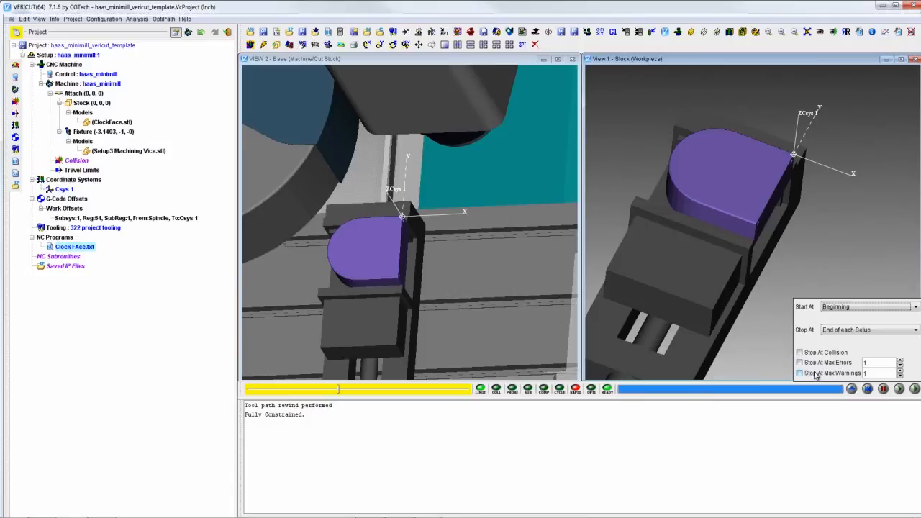
{"action": "left_click", "coordinate": [832, 309]}
{"action": "left_click", "coordinate": [836, 326]}
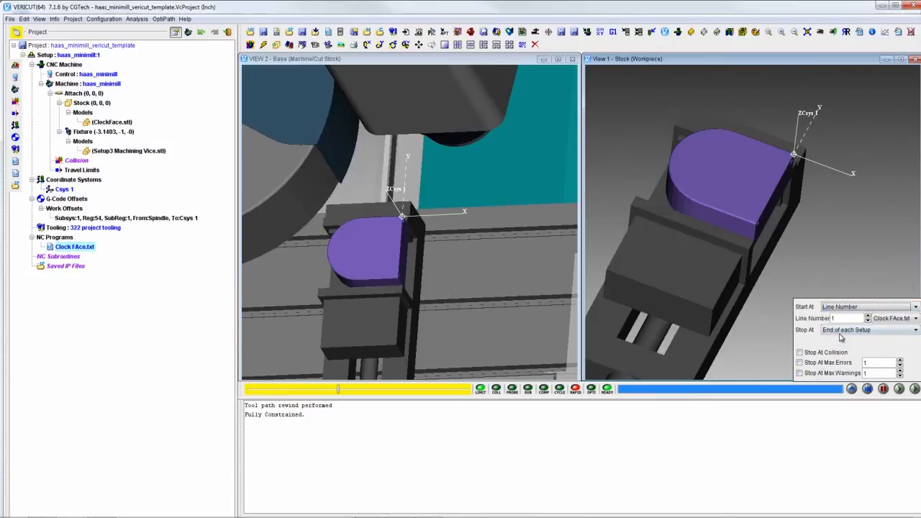
{"action": "left_click", "coordinate": [841, 331]}
{"action": "left_click", "coordinate": [831, 339]}
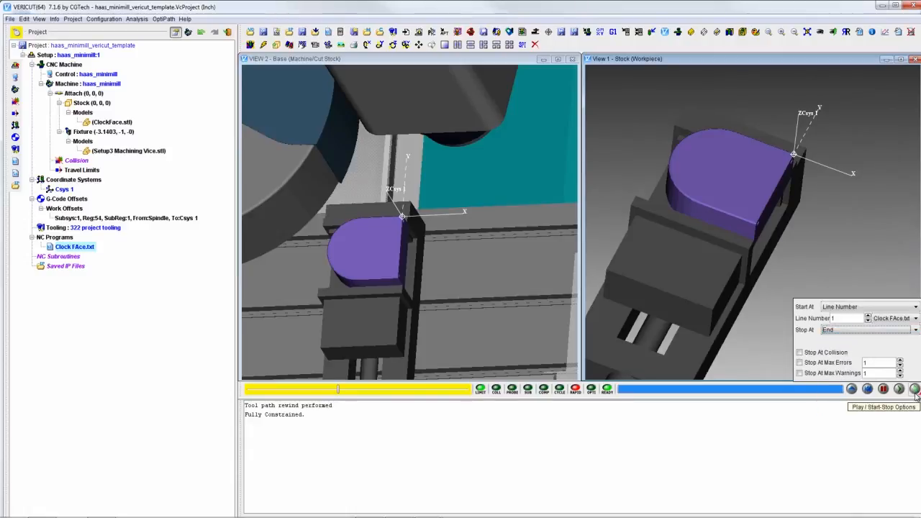
Run the machining simulation of the clock face program and reset the simulation to the uncut stock.
{"action": "left_click", "coordinate": [915, 392]}
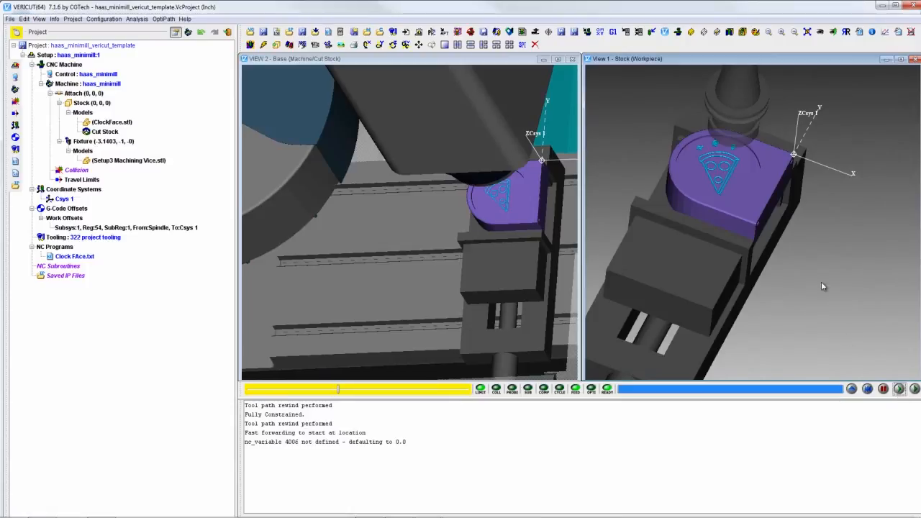
{"action": "left_click", "coordinate": [868, 390]}
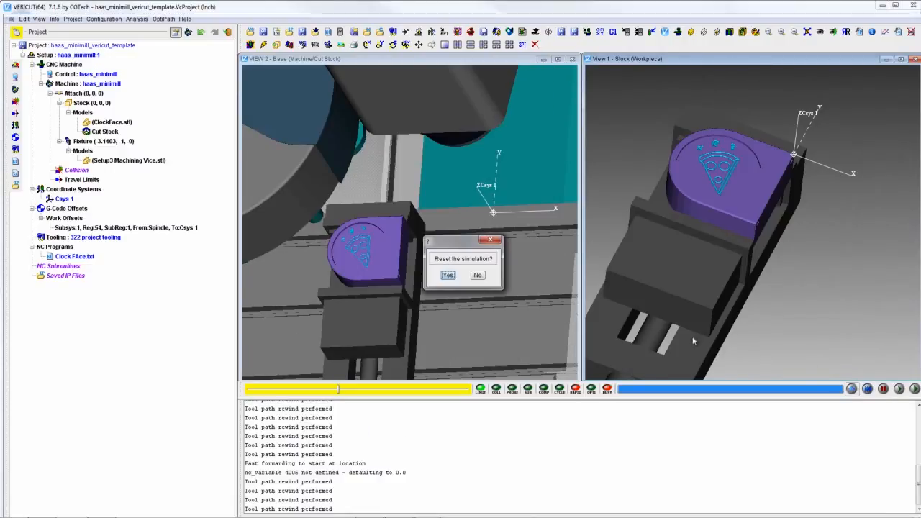
{"action": "left_click", "coordinate": [448, 275]}
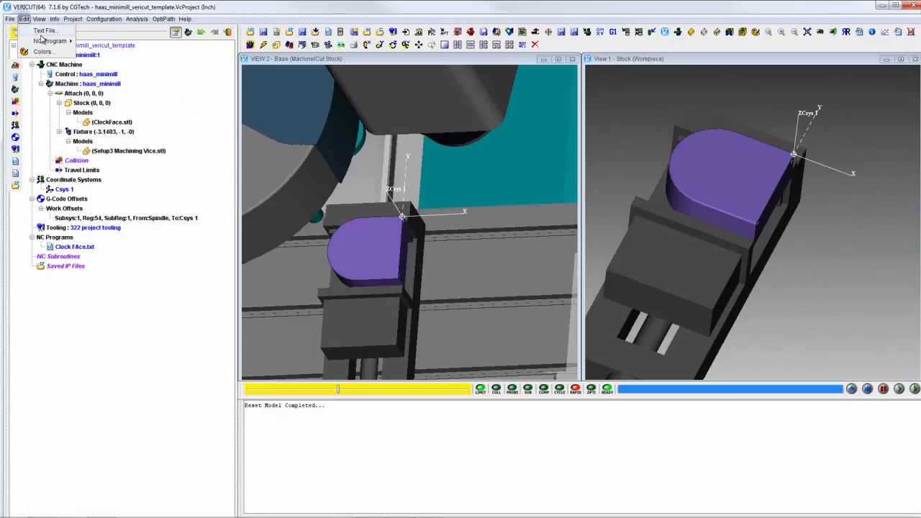
Save the project as haas_minimill_vericut_template2.VcProject in the Working Directory, overwriting the existing file.
{"action": "left_click", "coordinate": [12, 19]}
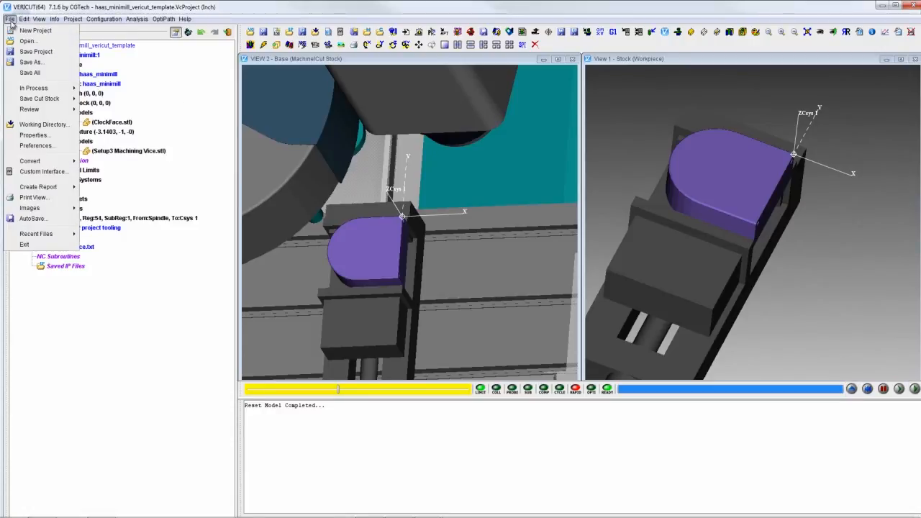
{"action": "left_click", "coordinate": [30, 63]}
{"action": "left_click", "coordinate": [237, 110]}
{"action": "left_click", "coordinate": [403, 254]}
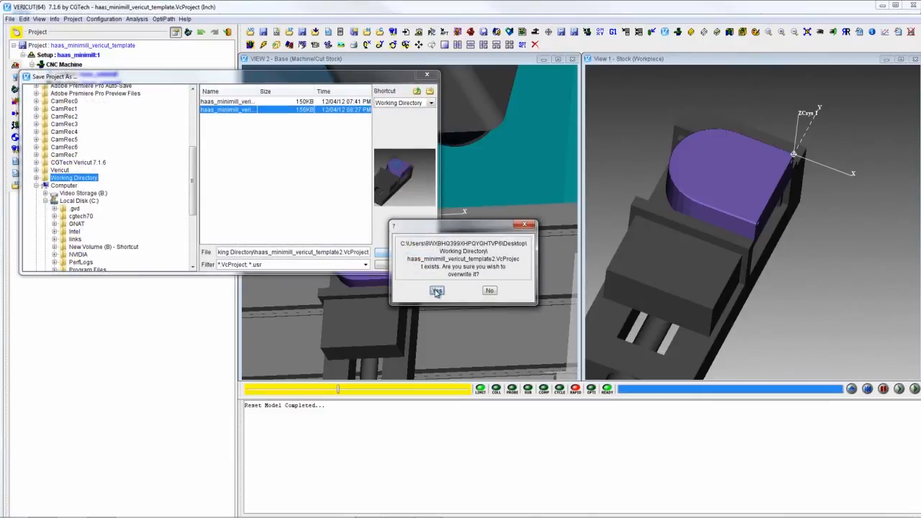
{"action": "left_click", "coordinate": [433, 292]}
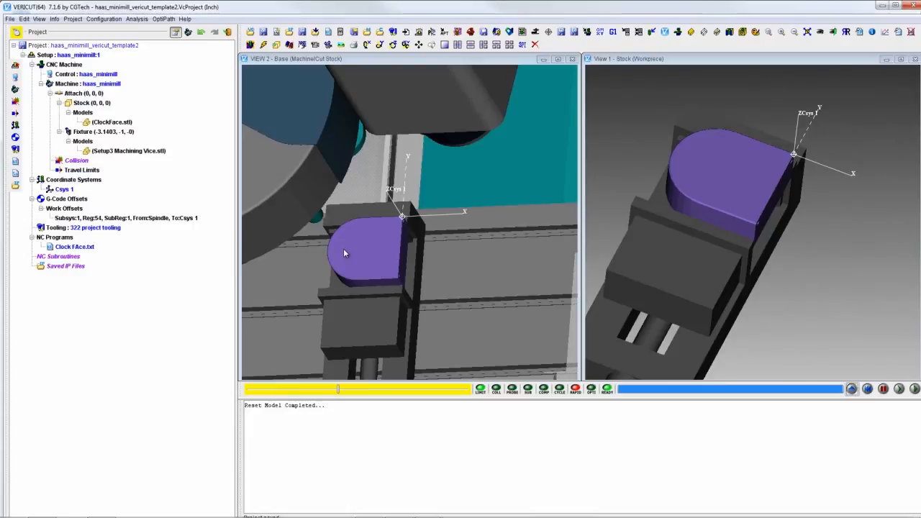